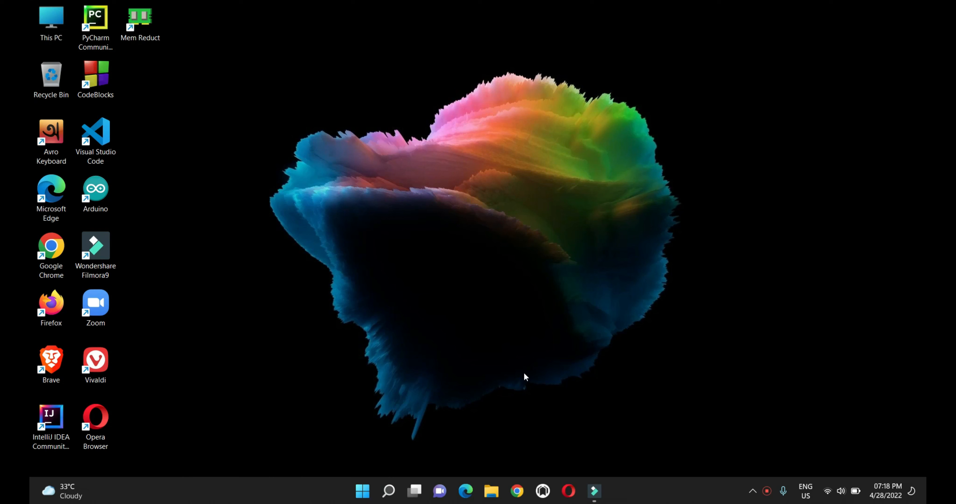
Search the web for "rufus" in Firefox and open the official rufus.ie website from the results
double_click(50, 311)
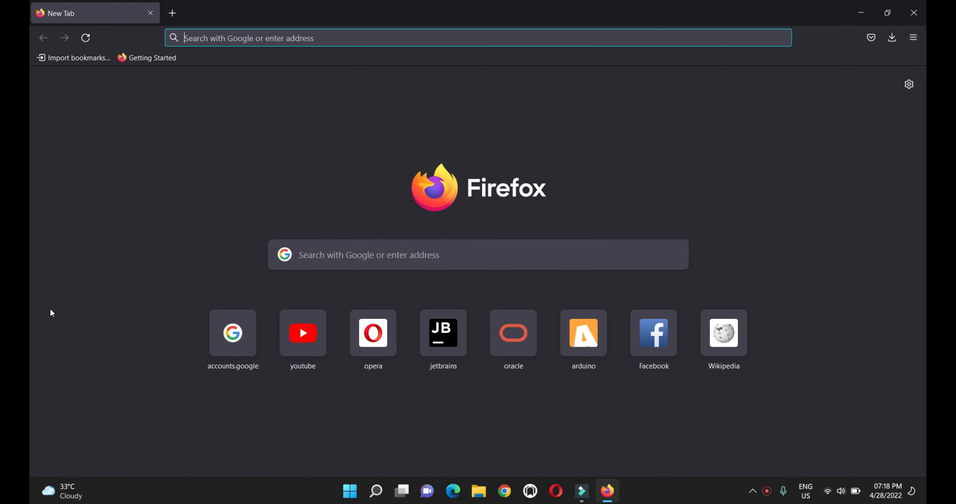
text(rufud)
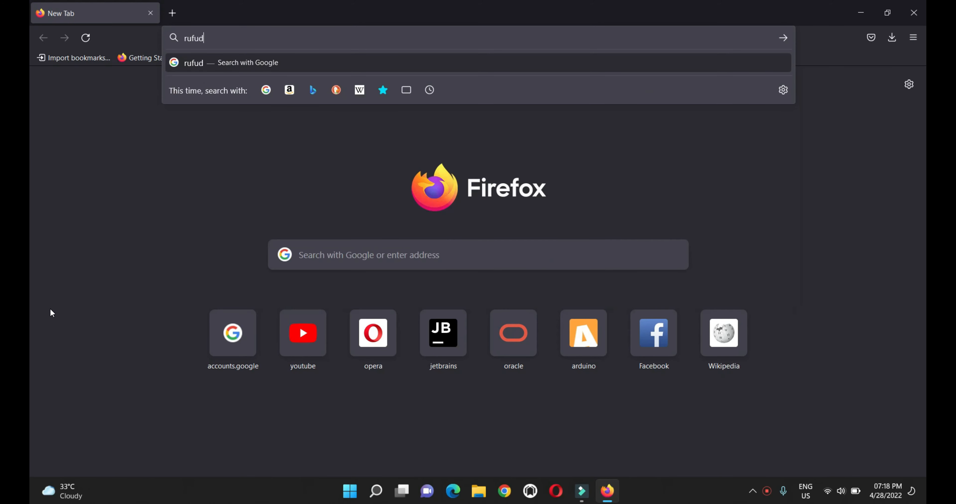
key(BackSpace)
text(s)
key(Return)
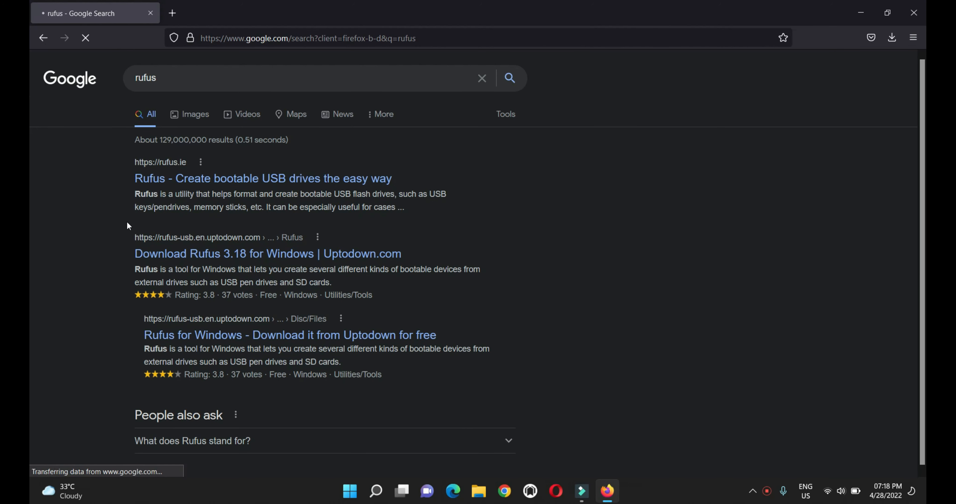
click(185, 182)
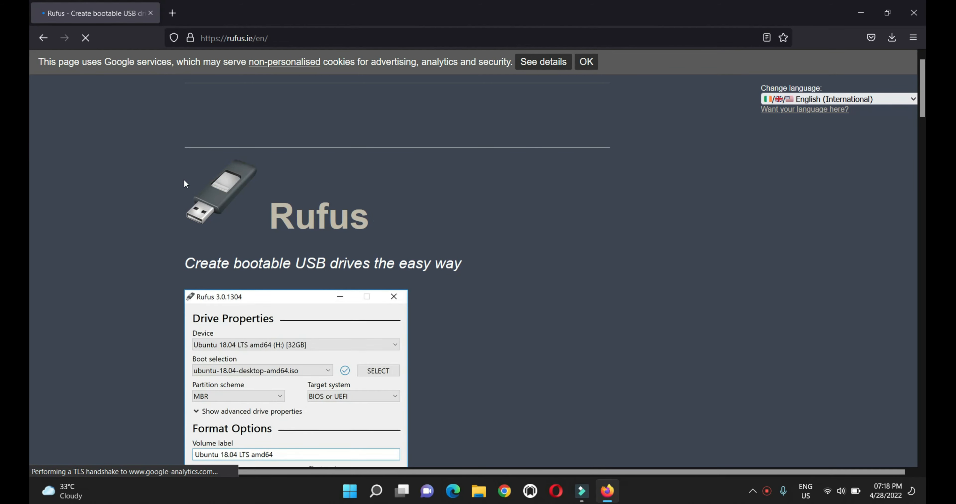
Download the standard Rufus 3.18 build and cancel the paused android-studio download
scroll(183, 179, down, 15)
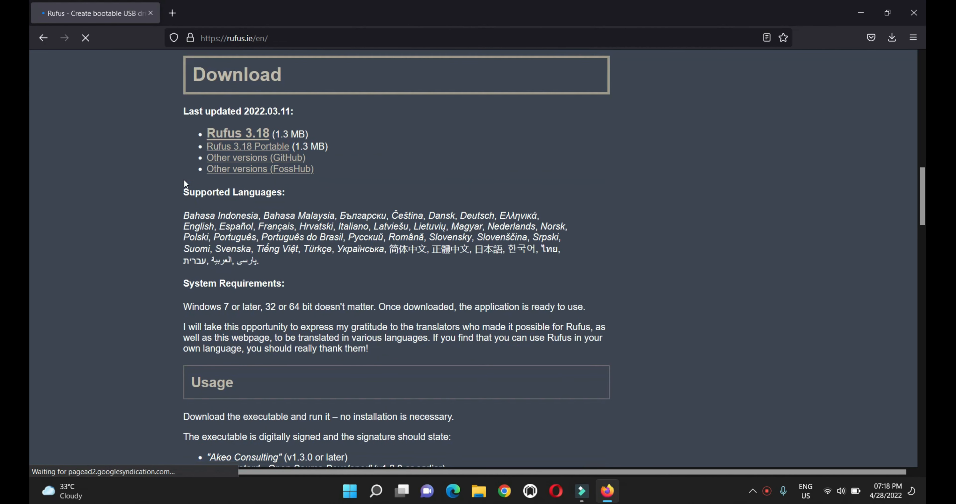
drag(190, 74, 311, 97)
click(317, 107)
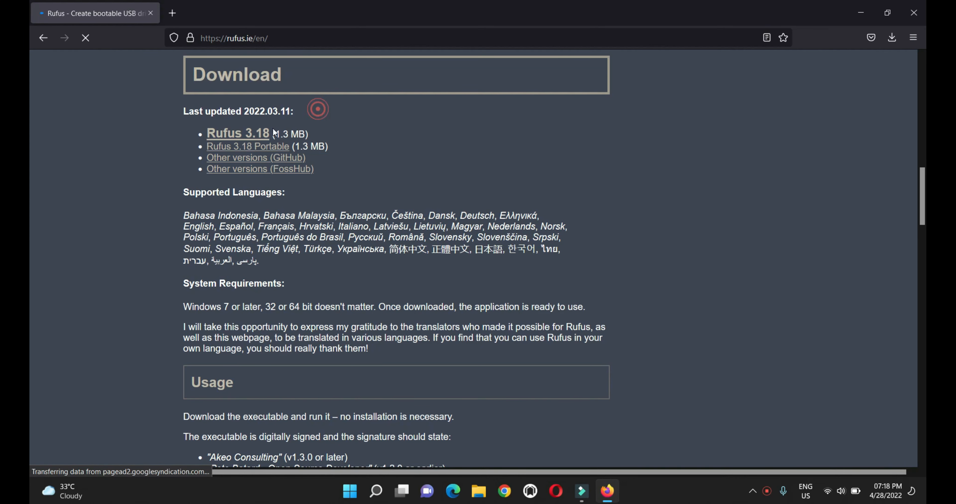
click(235, 136)
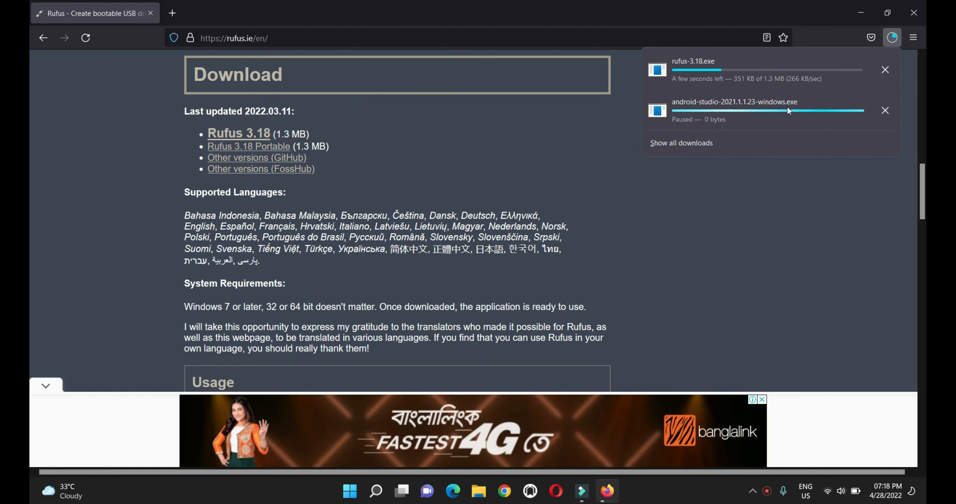
click(884, 110)
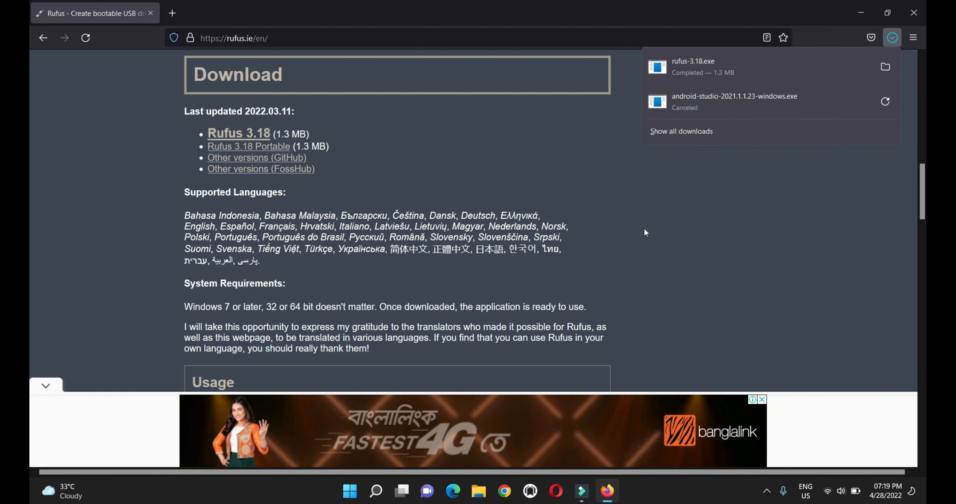
Launch the downloaded rufus-3.18.exe and keep the boot selection on Disk or ISO image
click(692, 72)
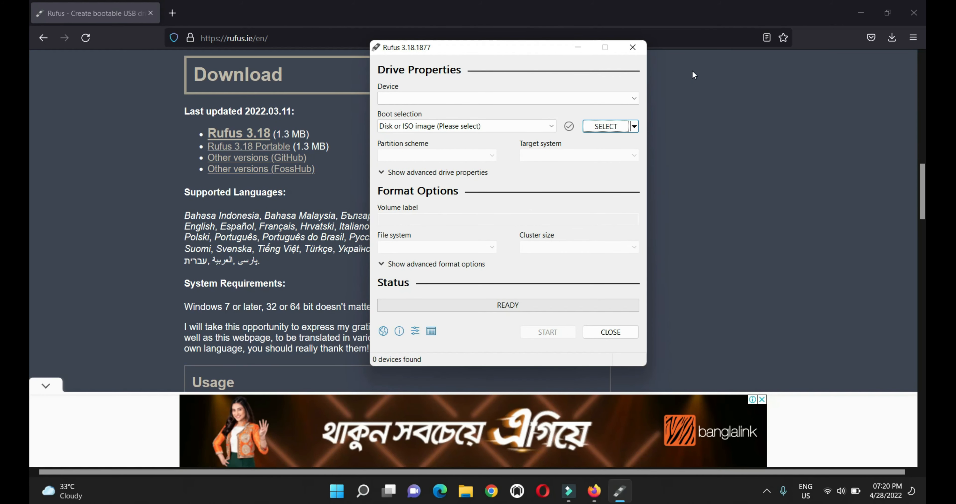
click(460, 128)
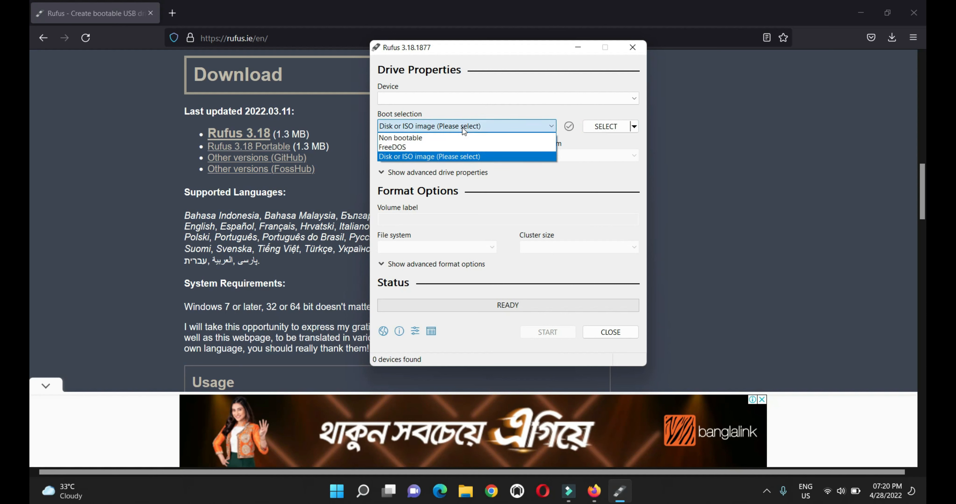
click(492, 110)
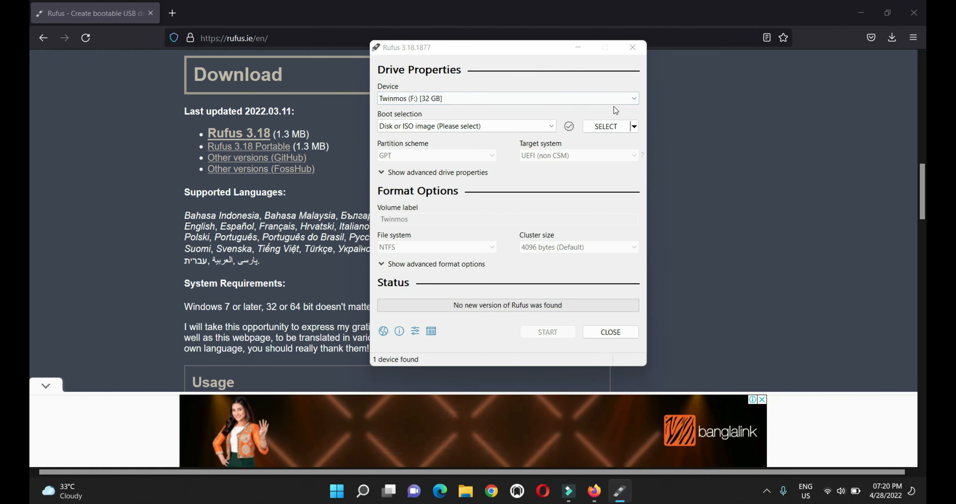
Load the Windows disc image from the Softwares(apps) folder on the E: drive as the boot image
click(611, 127)
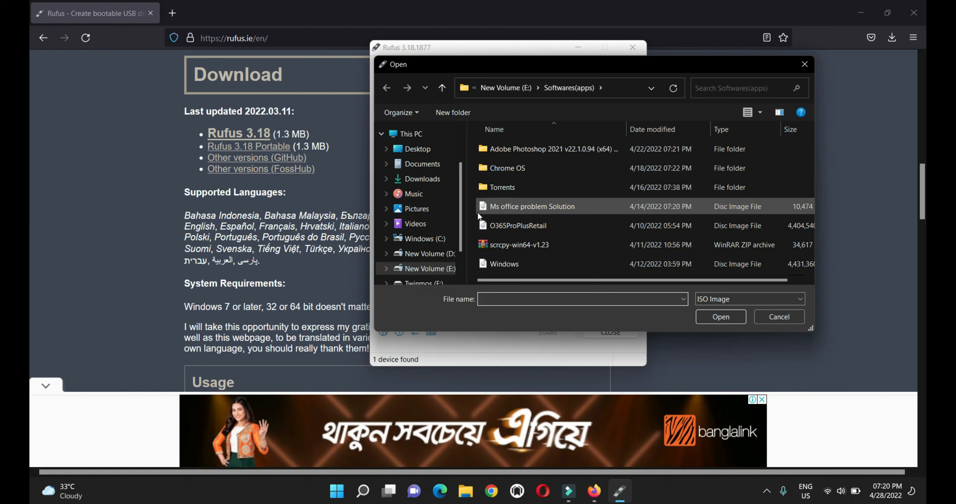
scroll(534, 213, right, 1)
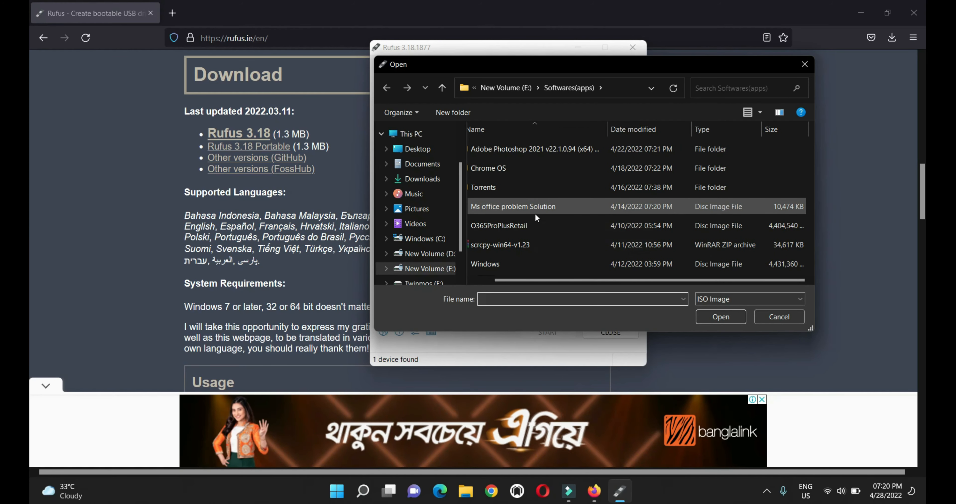
click(516, 258)
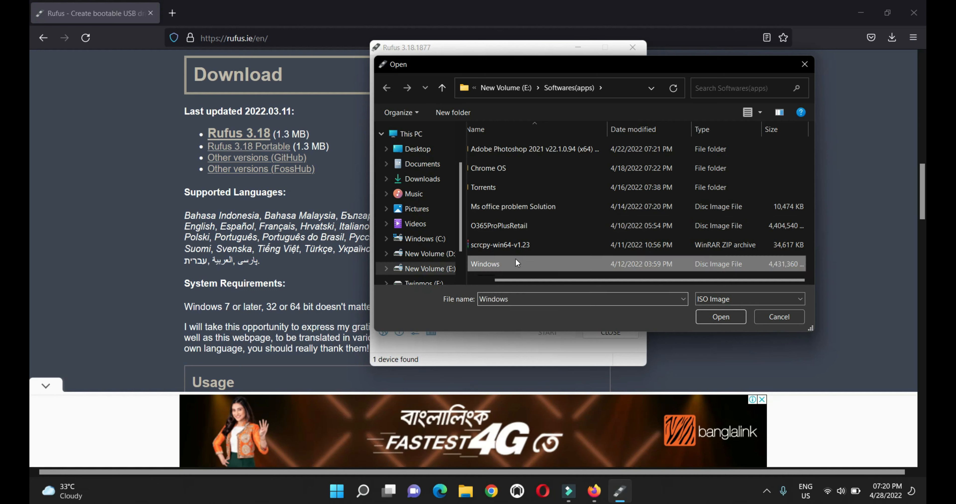
right_click(540, 259)
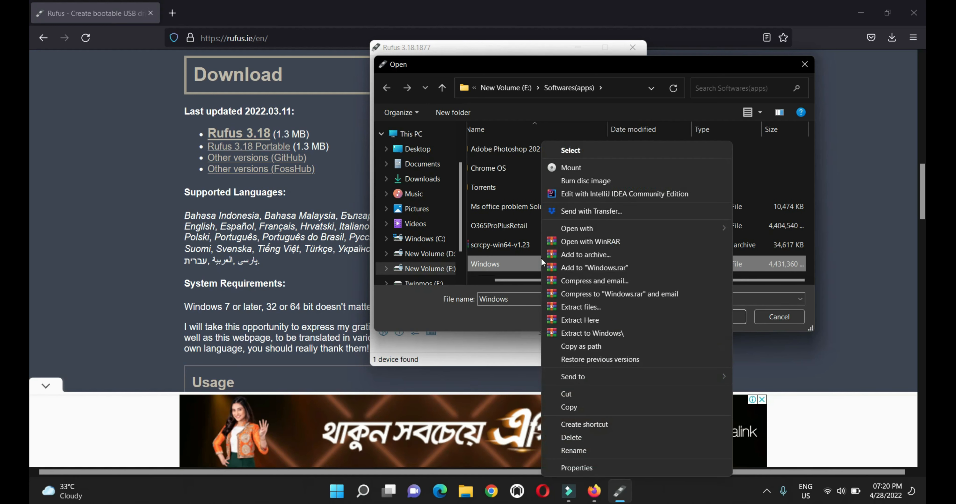
click(588, 151)
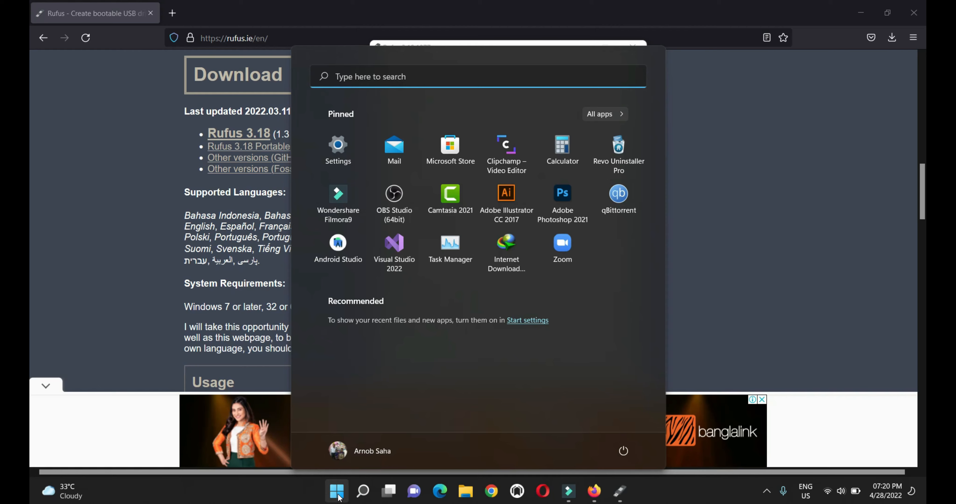
Search Windows for "disk m" and open Disk Management through Create and format hard disk partitions
text(de\)
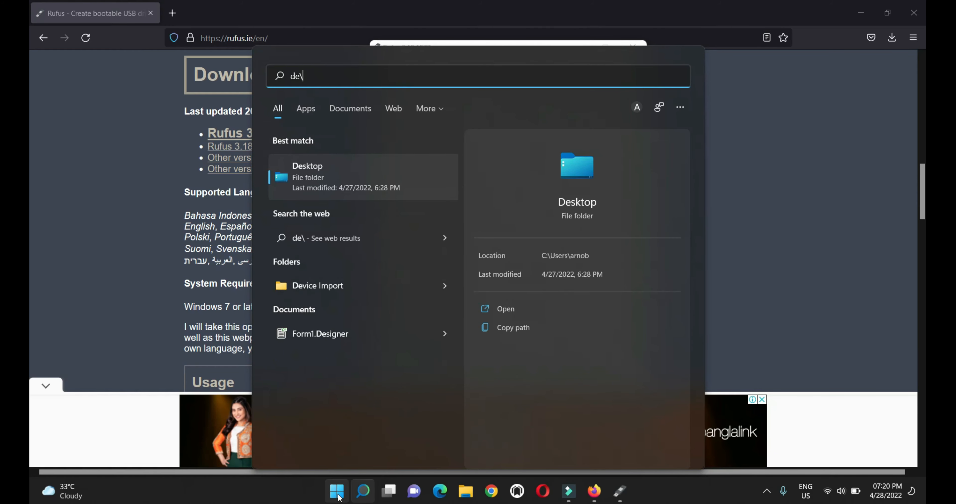
key(BackSpace)
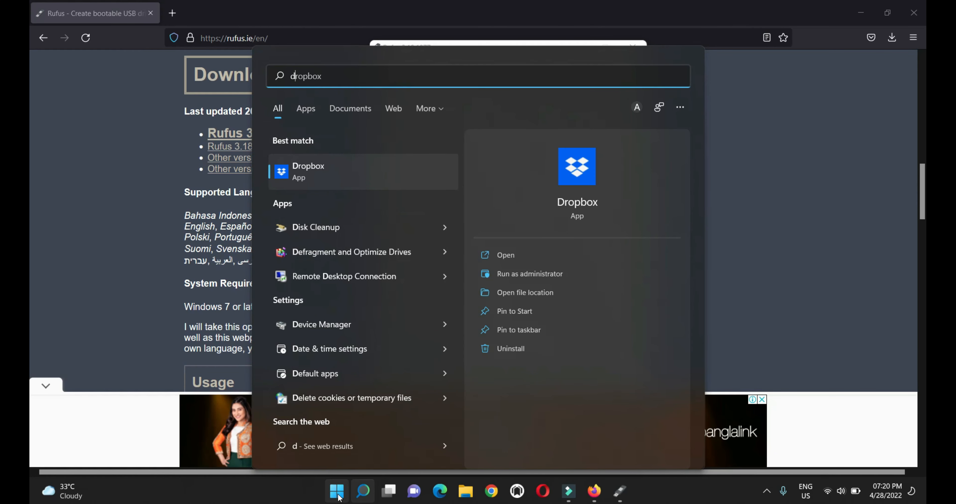
text(is)
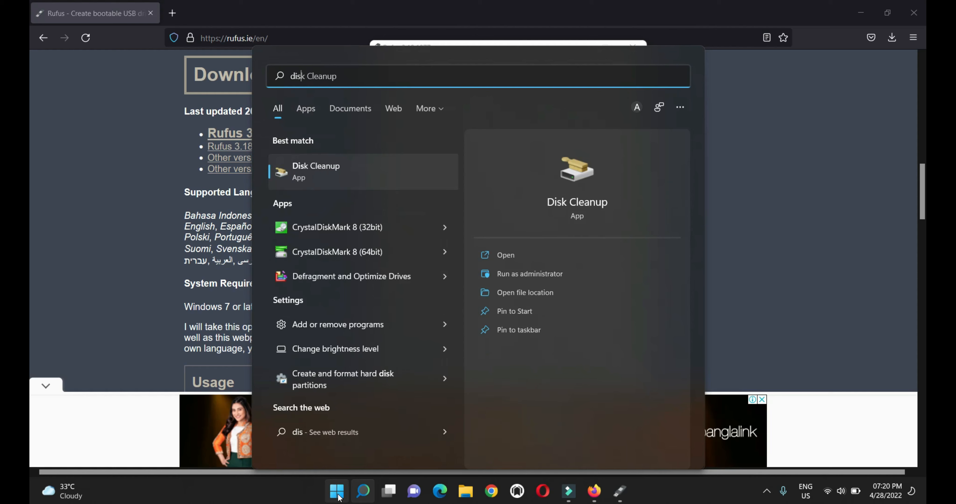
text(k)
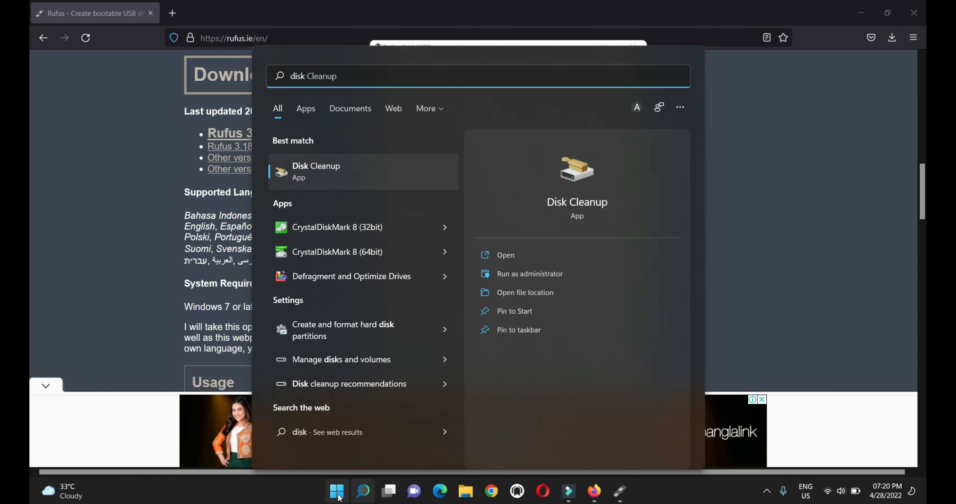
text( m)
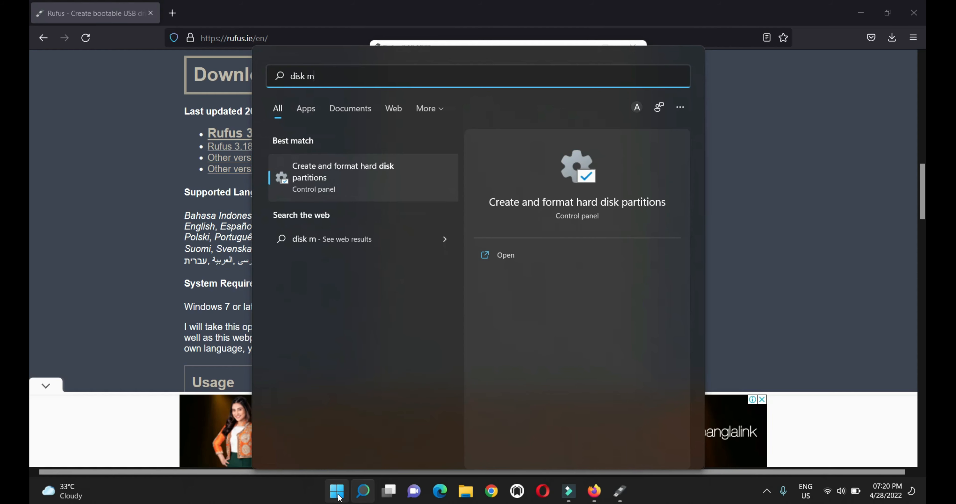
key(Return)
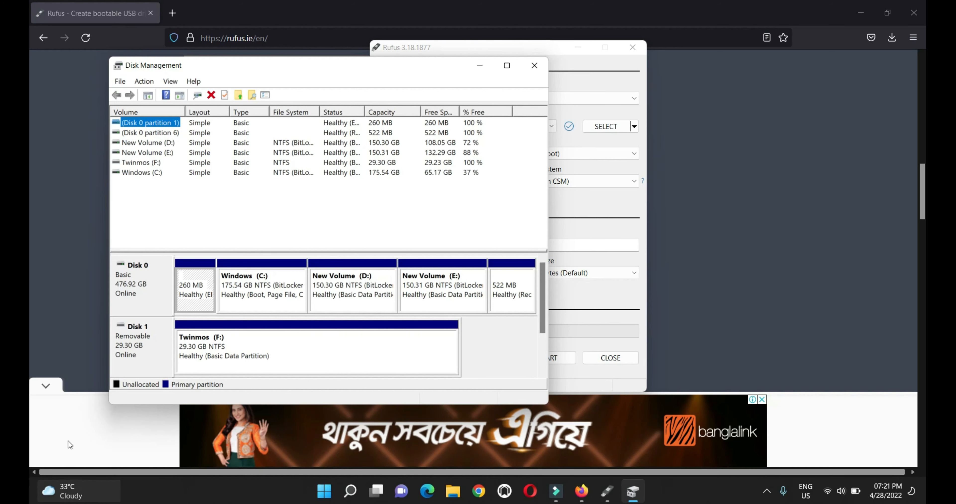
Check the partition style of Disk 0 in its volume properties, and close Disk Management
click(149, 285)
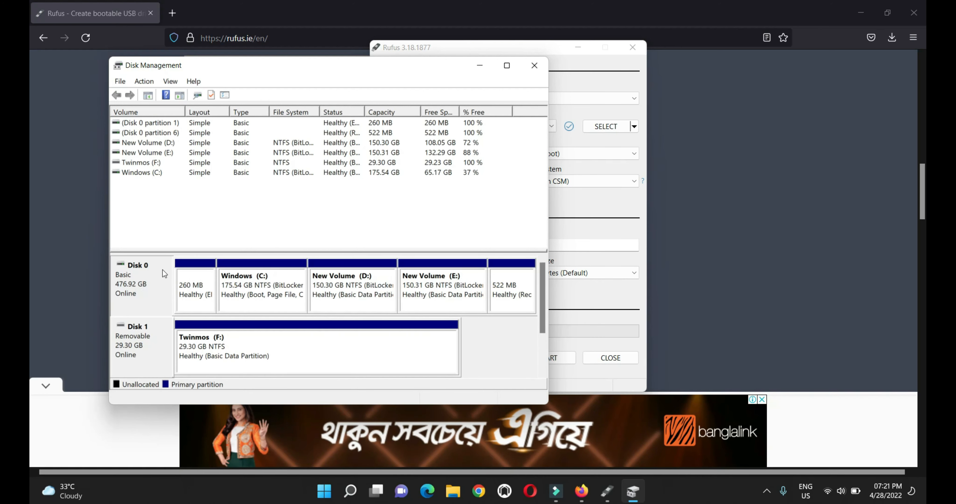
click(242, 284)
click(157, 288)
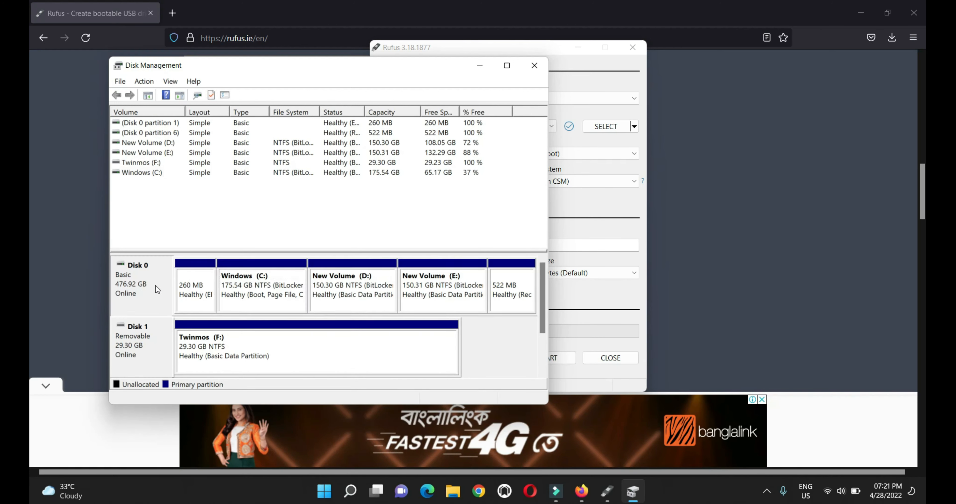
right_click(138, 286)
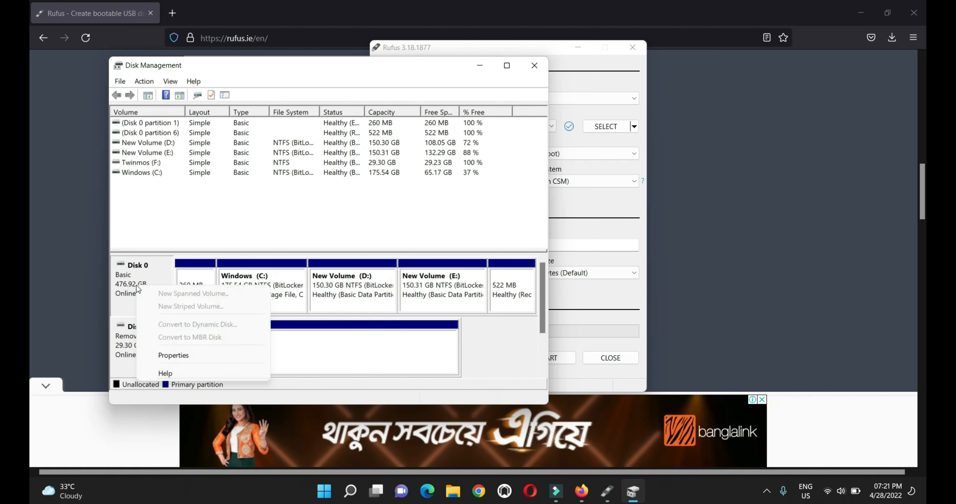
click(190, 354)
click(227, 138)
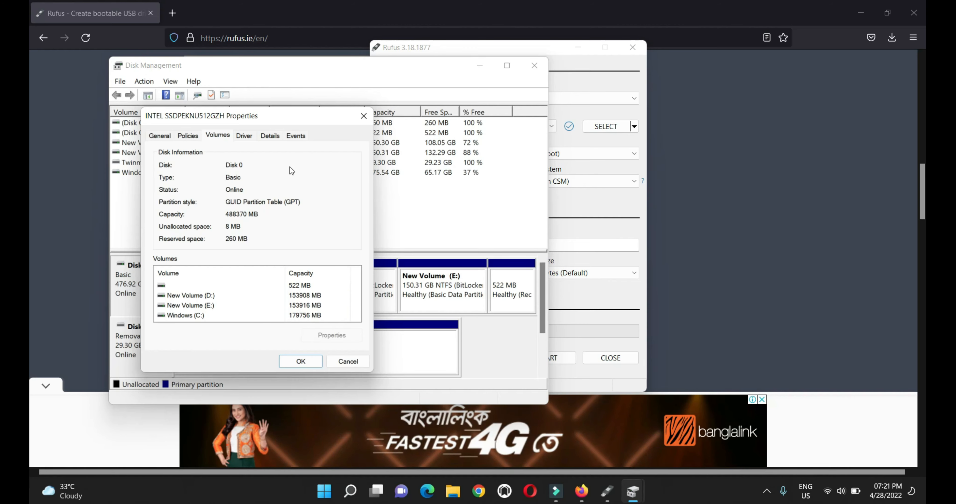
click(305, 356)
click(535, 65)
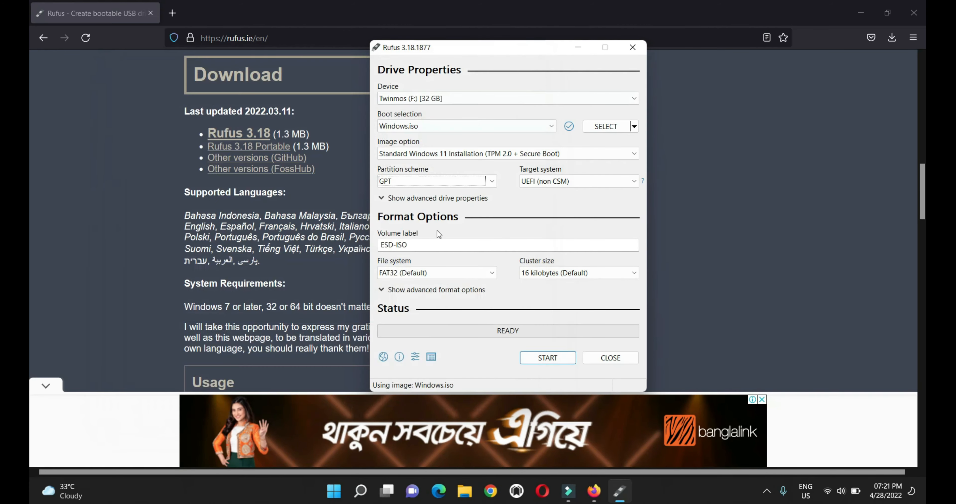
Keep the partition scheme on GPT and set the volume label to Windows Installer
click(453, 181)
click(408, 203)
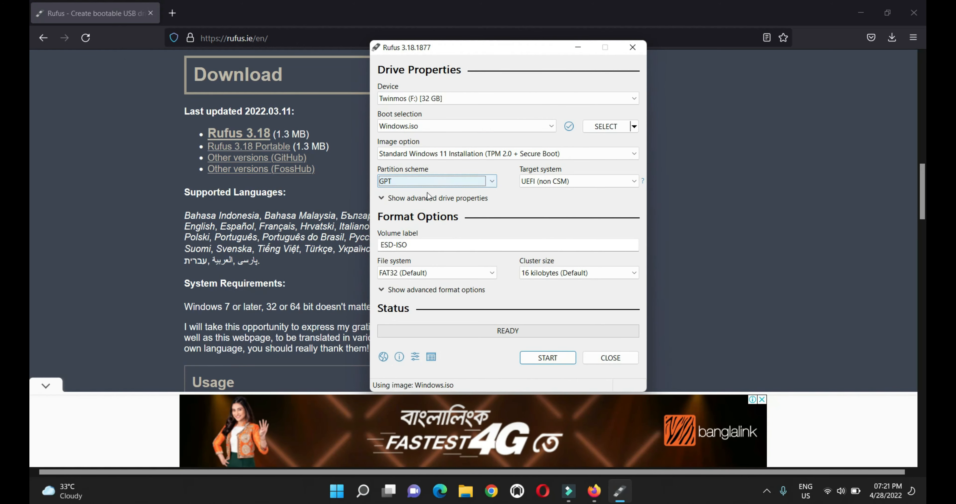
drag(419, 249, 393, 247)
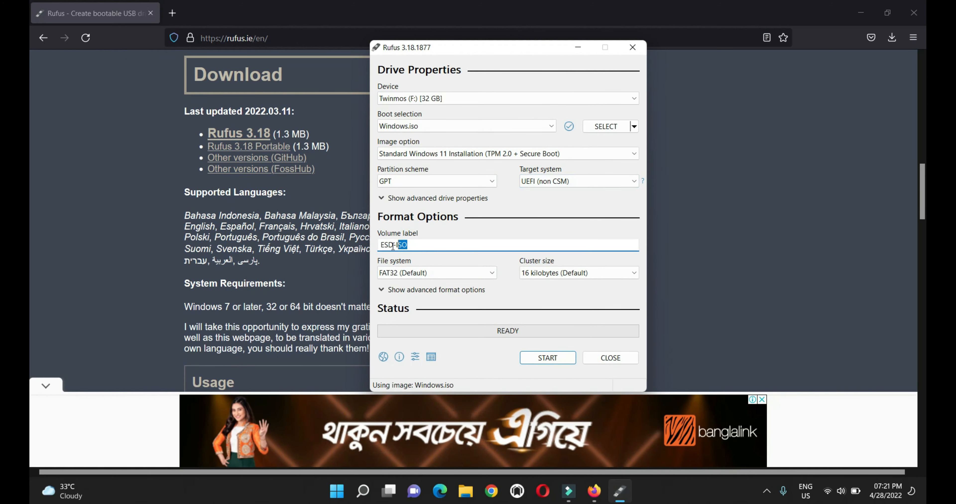
text(Windo)
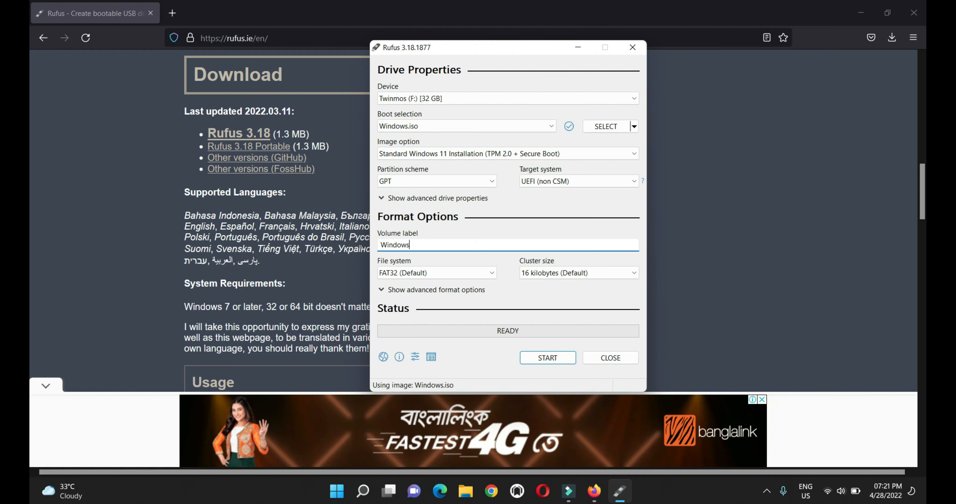
text(ws )
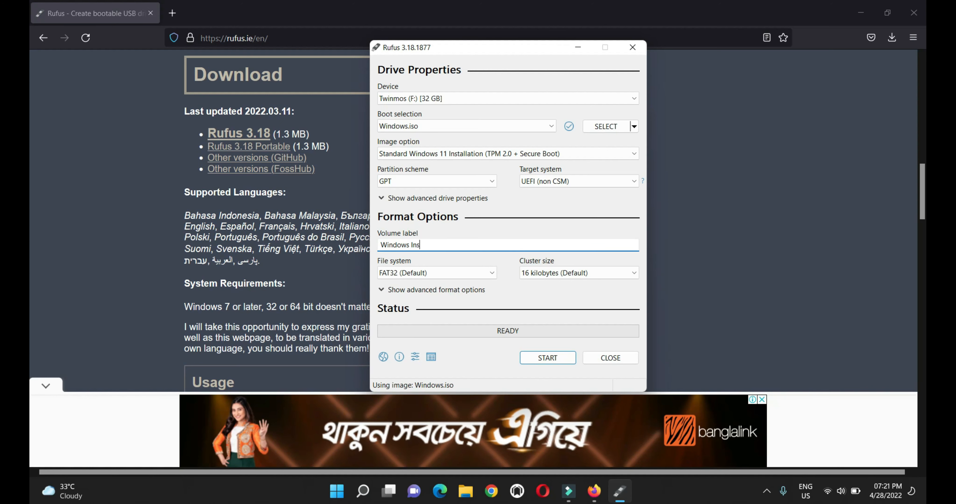
text(Installer)
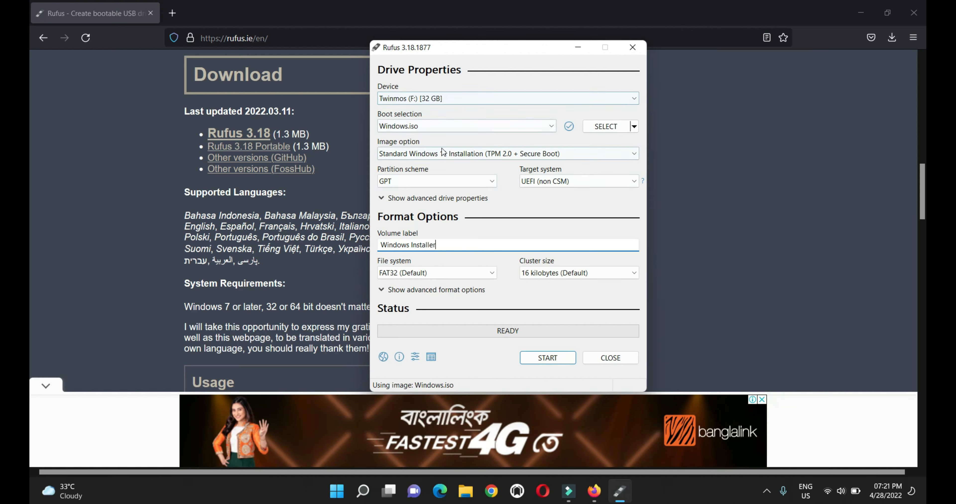
Create the bootable USB drive with the Standard Windows 11 Installation (TPM 2.0 + Secure Boot) image option, and close Rufus
click(464, 154)
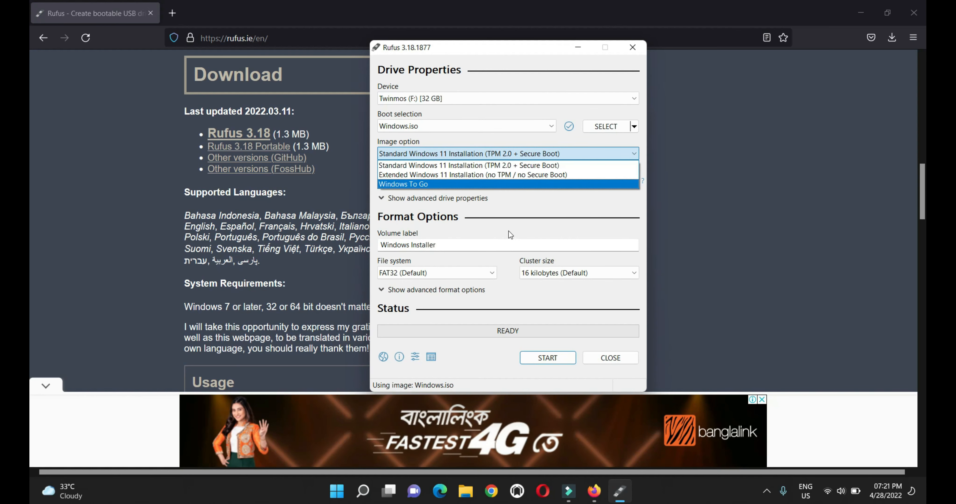
click(495, 226)
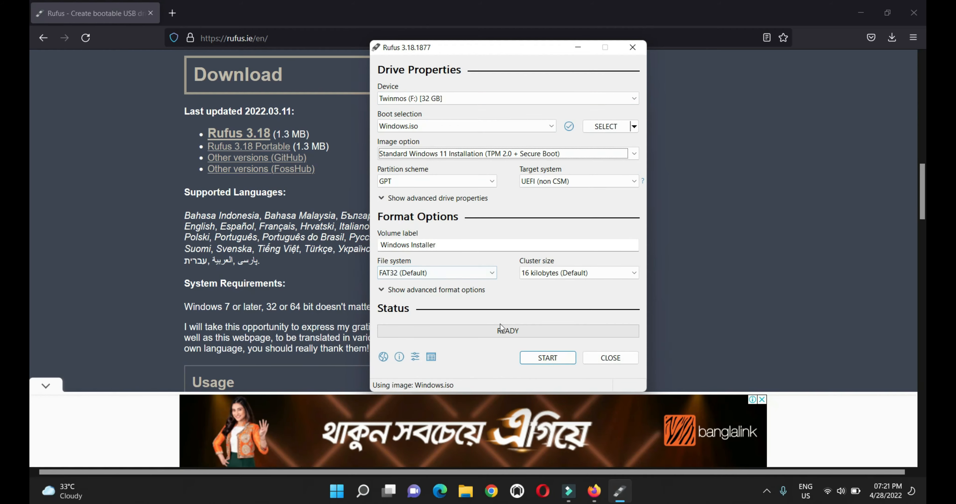
click(533, 357)
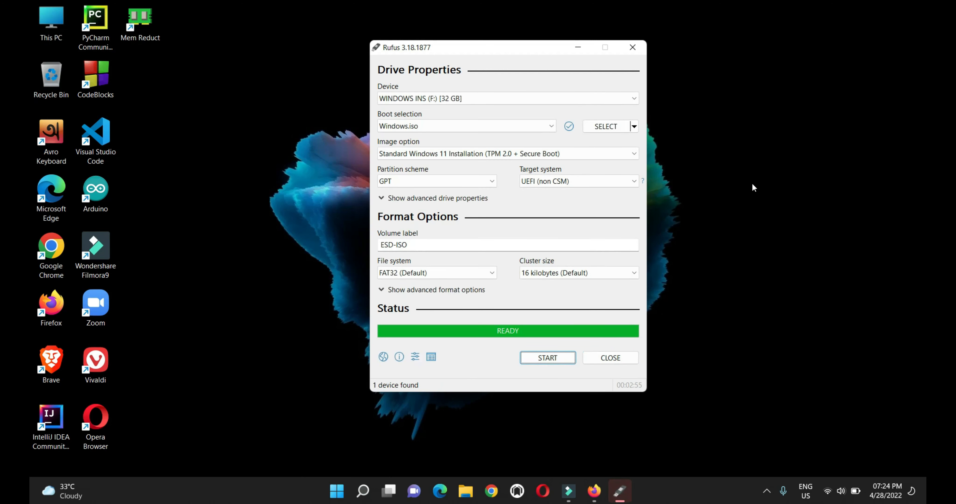
click(586, 356)
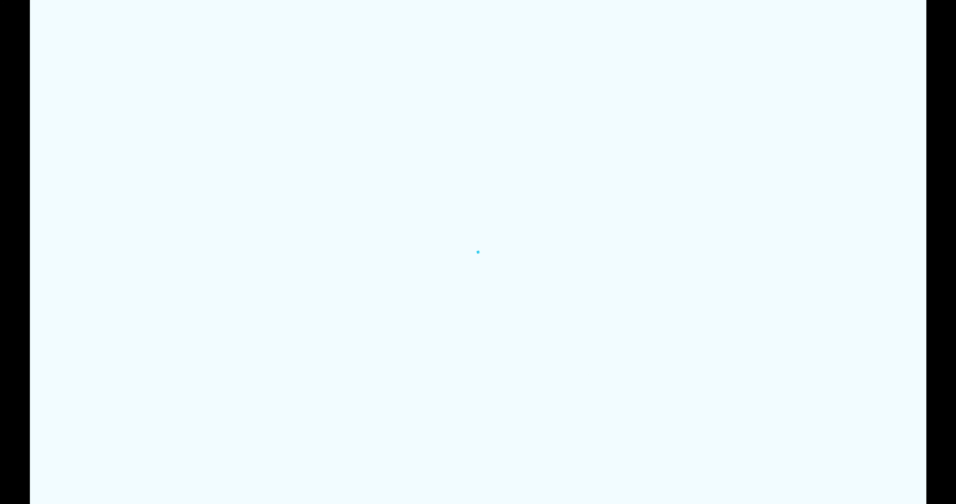